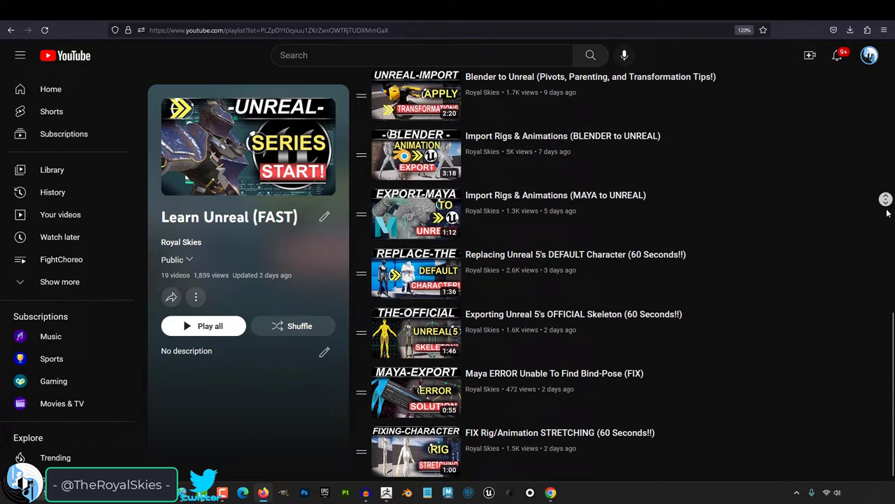
Play 'Replacing Unreal 5's DEFAULT Character (60 Seconds!!)', item 14 of the Learn Unreal (FAST) playlist
{"action": "middle_click", "coordinate": [887, 210]}
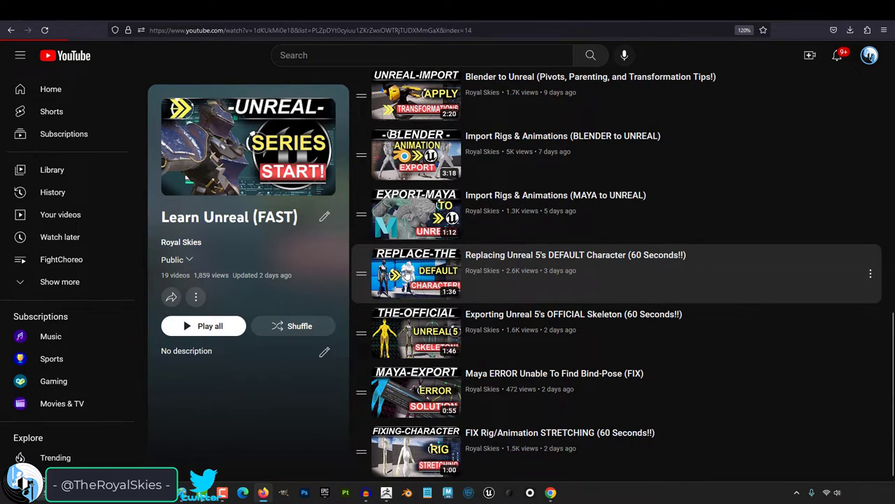
{"action": "left_click", "coordinate": [408, 274]}
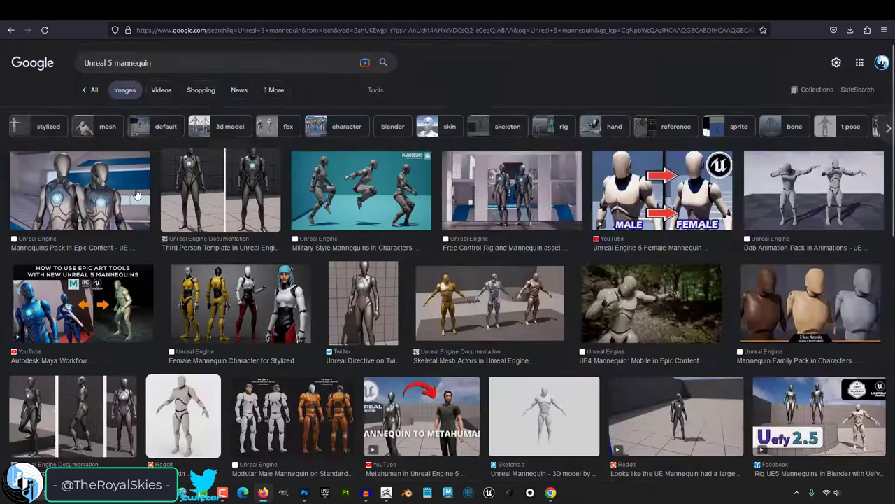
Preview the Mannequins Pack, Third Person Template, Control Rig and Unreal Directive images, then select the thread title
{"action": "left_click", "coordinate": [80, 189]}
{"action": "left_click", "coordinate": [247, 110]}
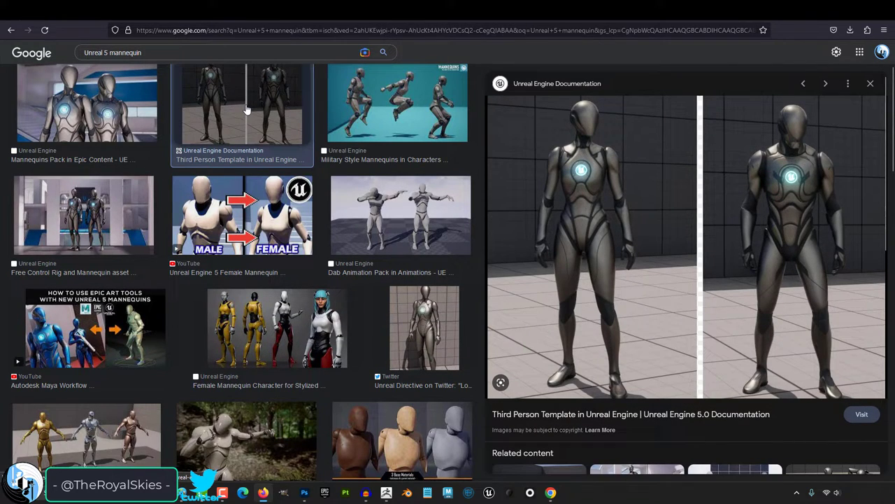
{"action": "left_click", "coordinate": [82, 213]}
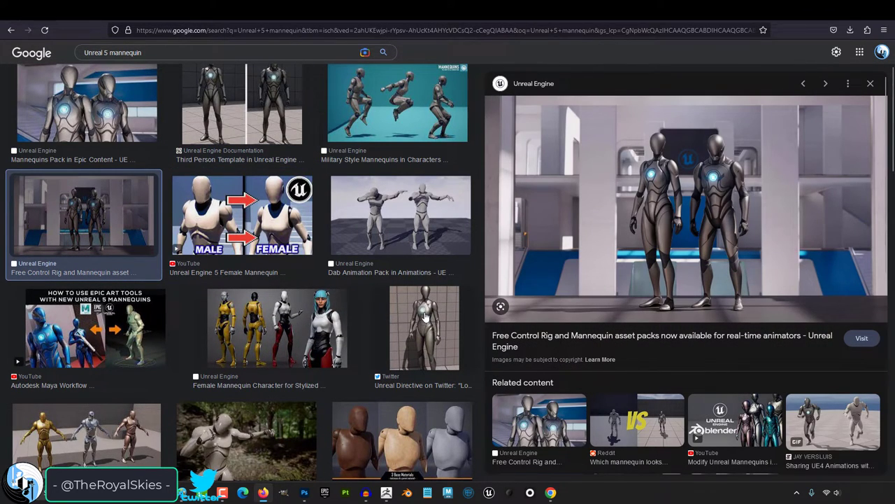
{"action": "left_click", "coordinate": [425, 317]}
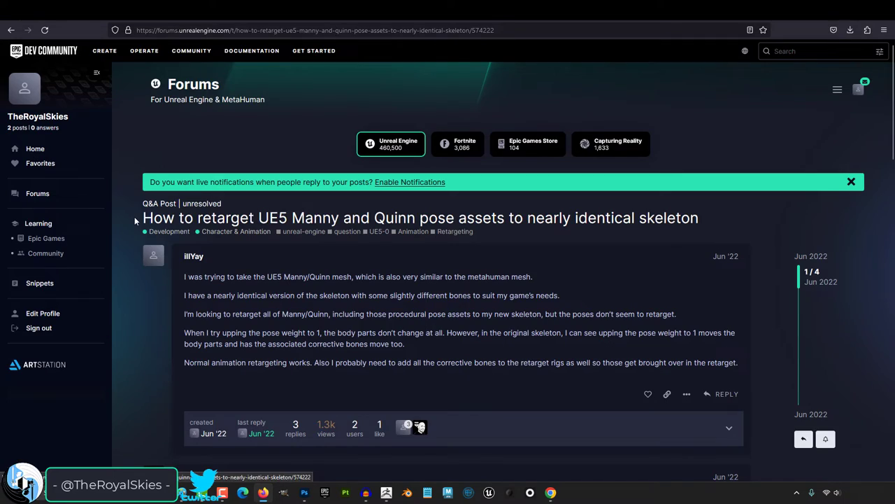
{"action": "left_click_drag", "start_coordinate": [136, 217], "coordinate": [207, 220]}
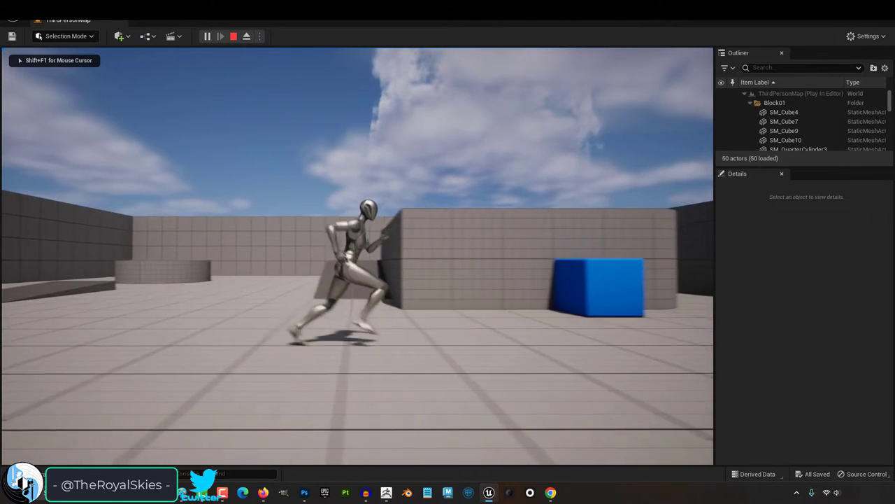
Jump the mannequin onto the blue cubes, run along the block and climb up its ledge
{"action": "key", "text": "space"}
{"action": "key", "text": "space"}
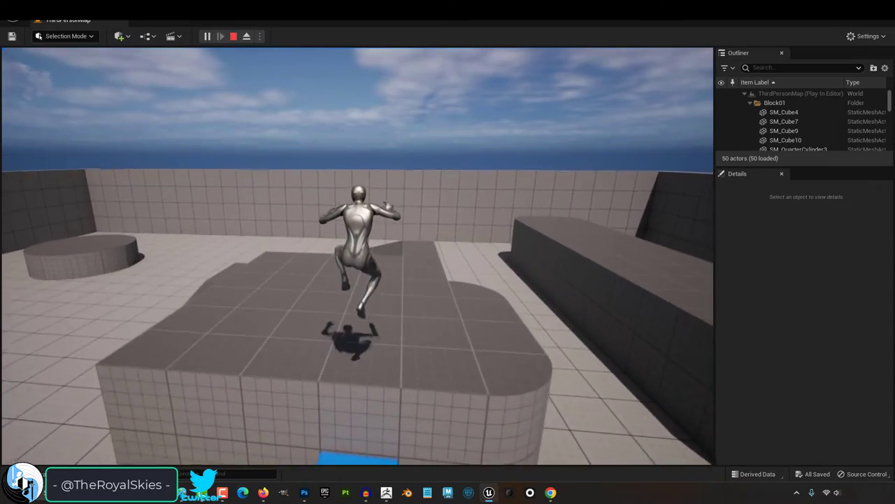
{"action": "key", "text": "space"}
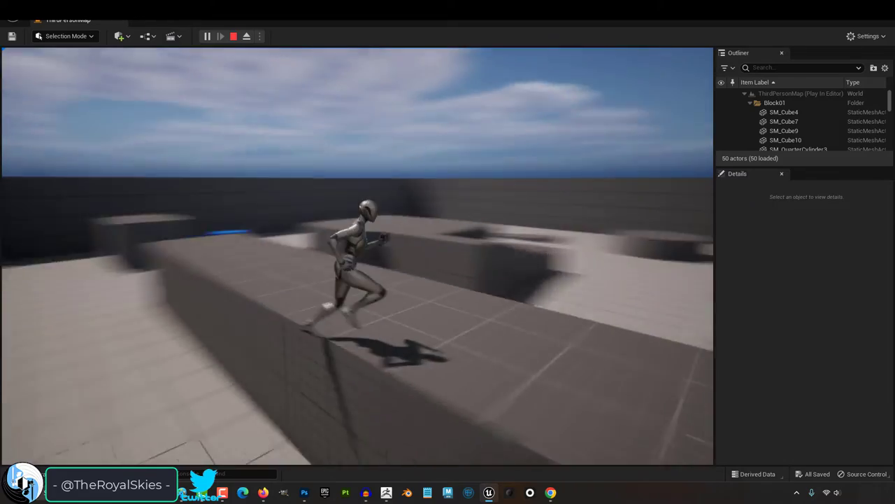
{"action": "key", "text": "space"}
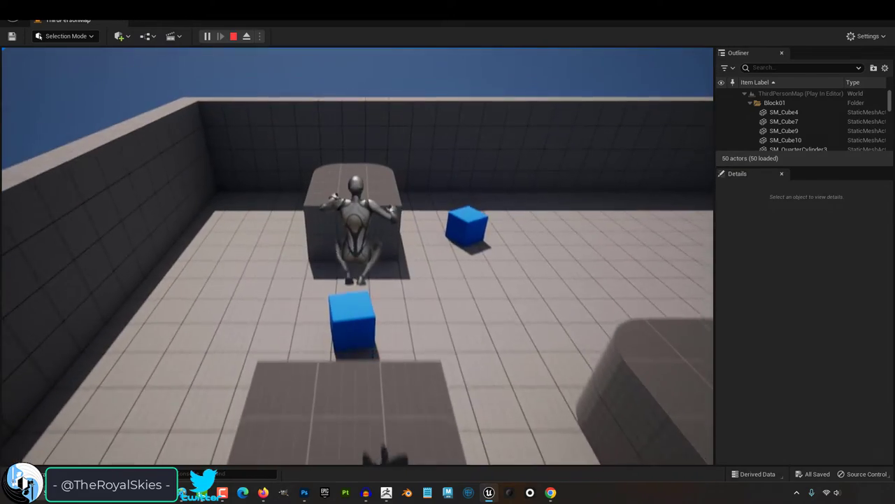
{"action": "key", "text": "space"}
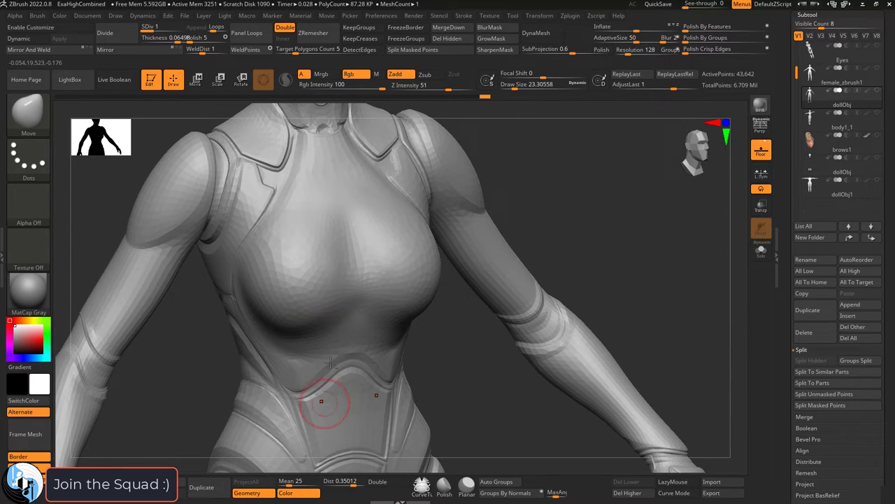
Zoom in on the mannequin's pelvis and orbit to a rear three-quarter view of the figure
{"action": "right_click_drag", "start_coordinate": [331, 362], "coordinate": [352, 307], "text": "alt"}
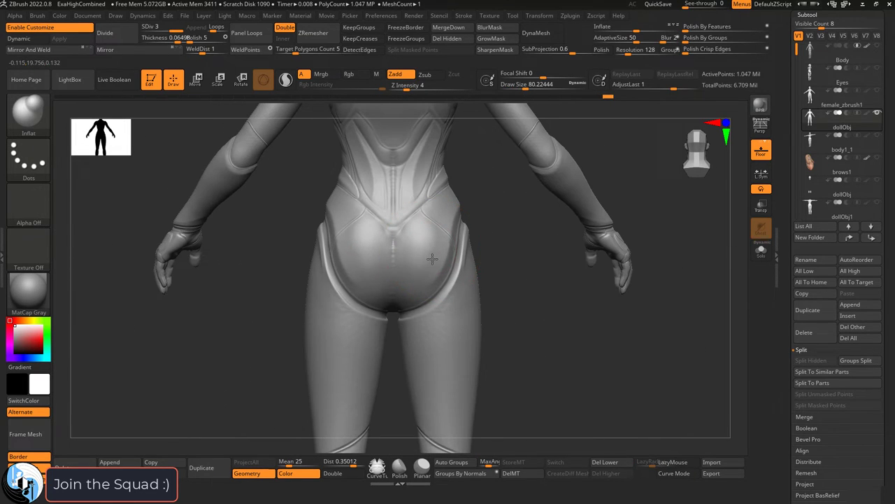
{"action": "right_click_drag", "start_coordinate": [434, 259], "coordinate": [416, 293], "text": "alt"}
{"action": "right_click_drag", "start_coordinate": [414, 220], "coordinate": [480, 216]}
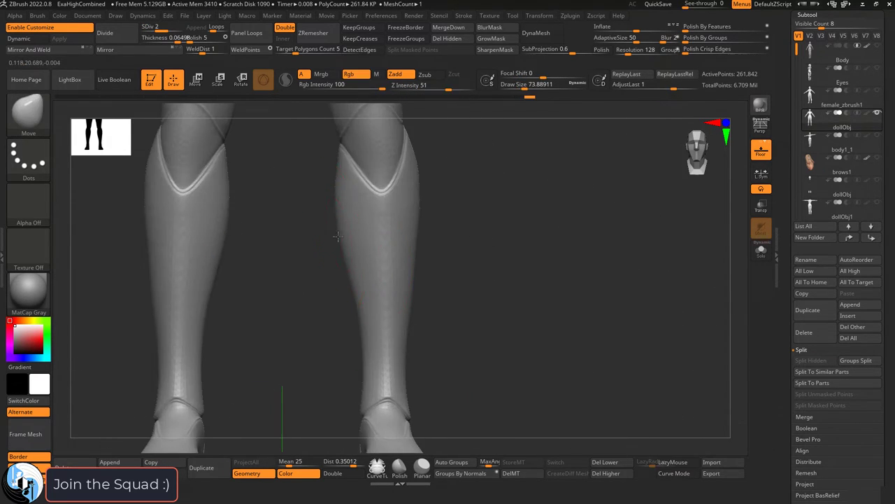
{"action": "middle_click", "coordinate": [23, 147]}
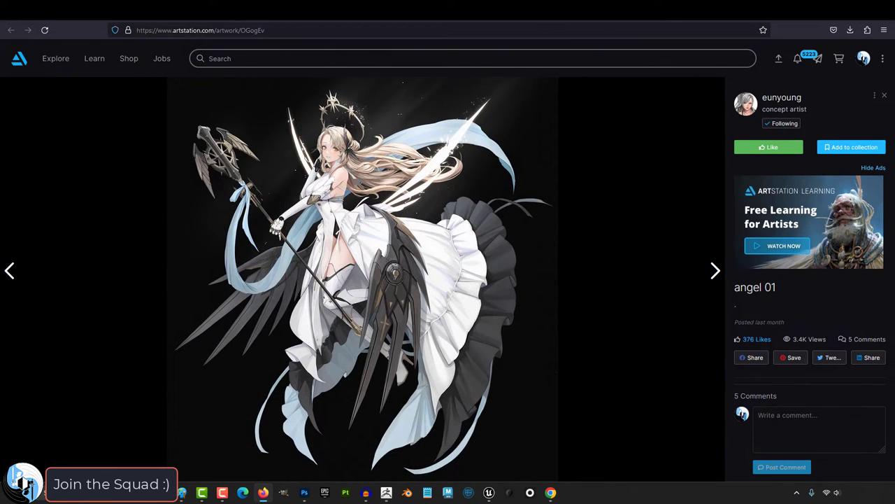
Page past the goddess and assassin artworks to the watercolor winged character on lily pads
{"action": "key", "text": "Right"}
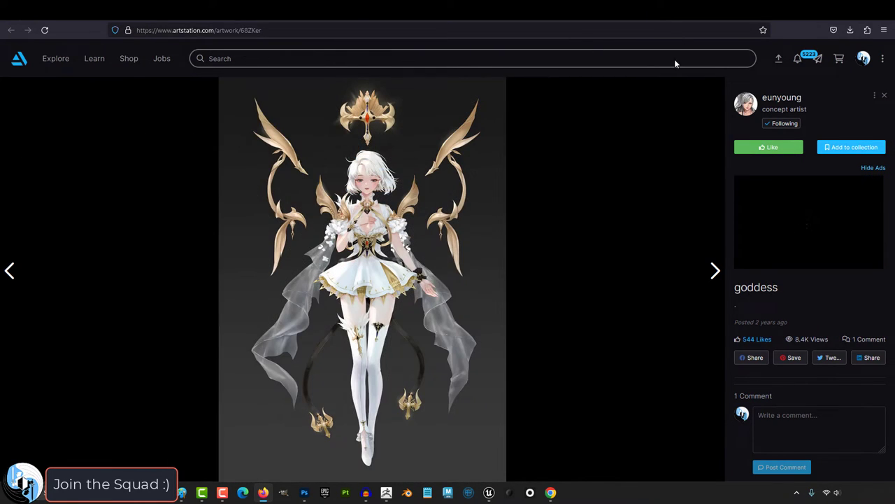
{"action": "key", "text": "Right"}
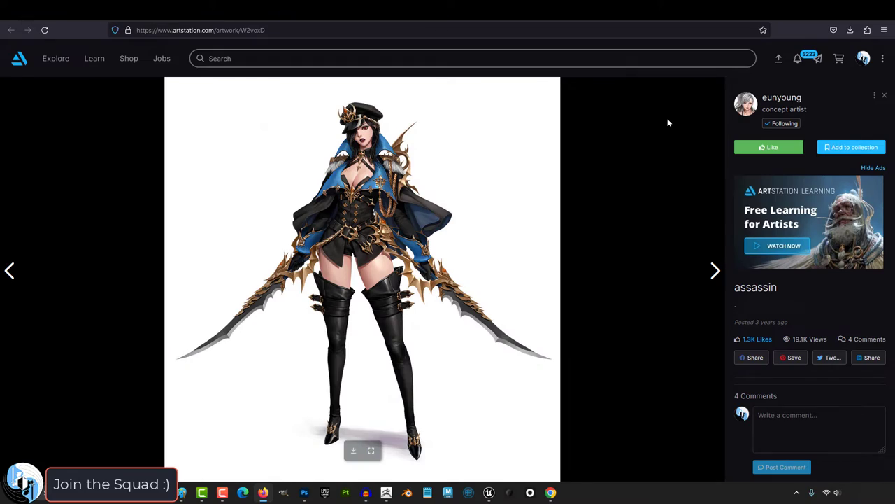
{"action": "key", "text": "Right"}
{"action": "key", "text": "Right"}
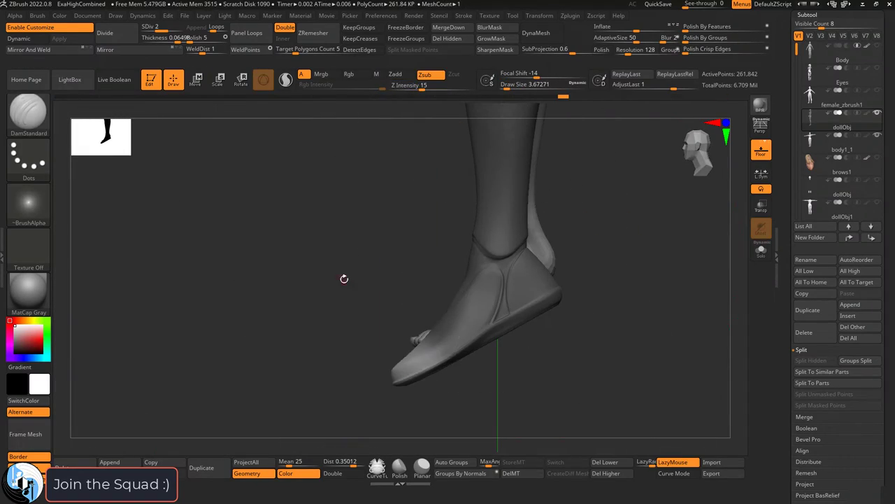
Raise the shoe into a heel with Transpose Move, then preview Tron Wiki and Writeups.org Quorra images
{"action": "key", "text": "w"}
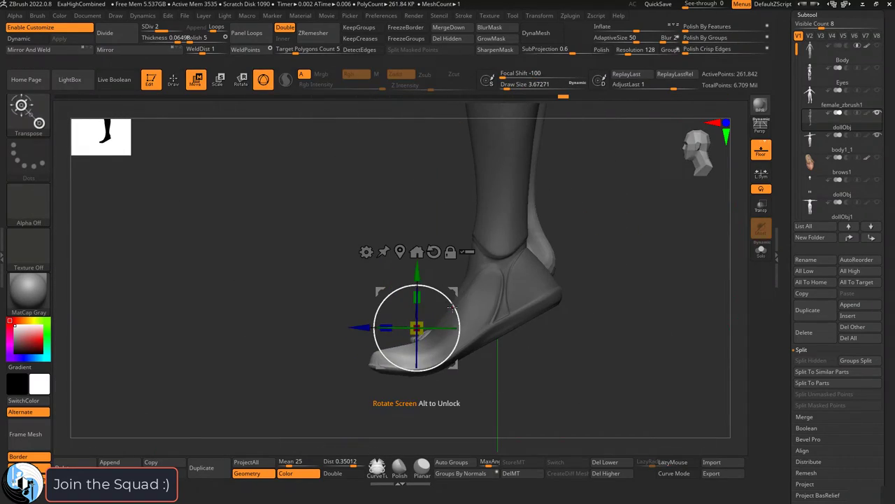
{"action": "left_click_drag", "start_coordinate": [453, 307], "coordinate": [429, 300]}
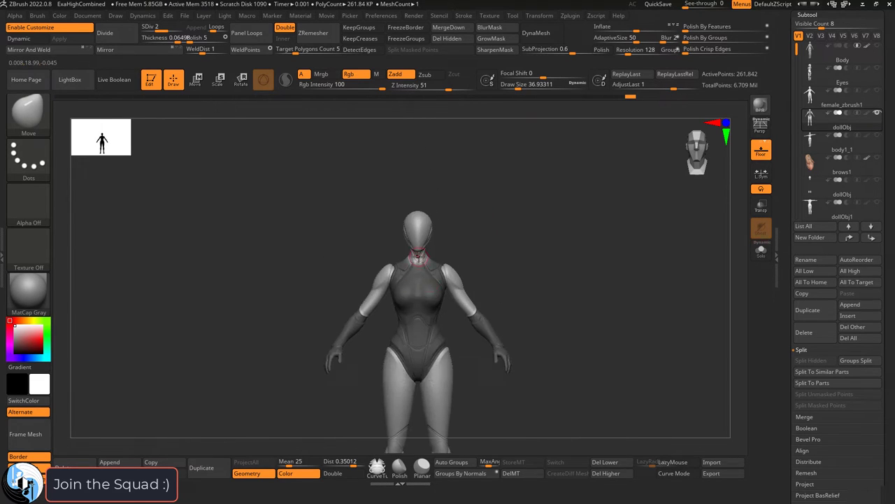
{"action": "key", "text": "s"}
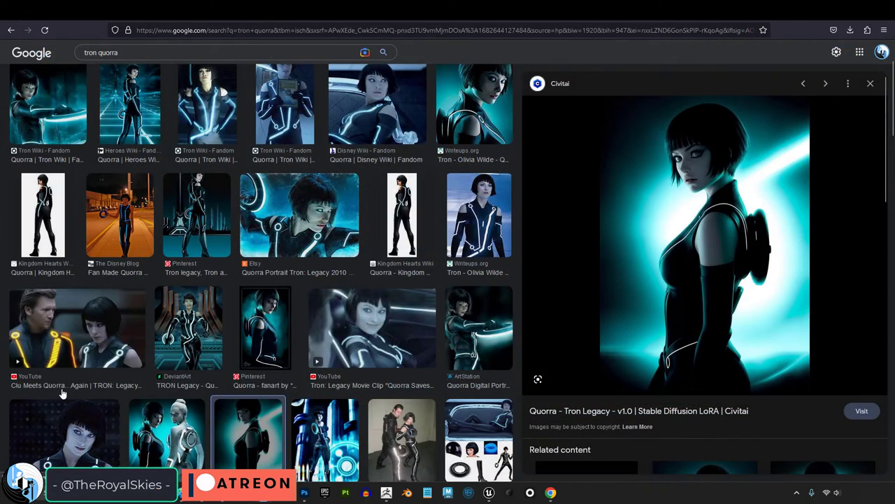
{"action": "left_click", "coordinate": [70, 119]}
{"action": "left_click", "coordinate": [474, 105]}
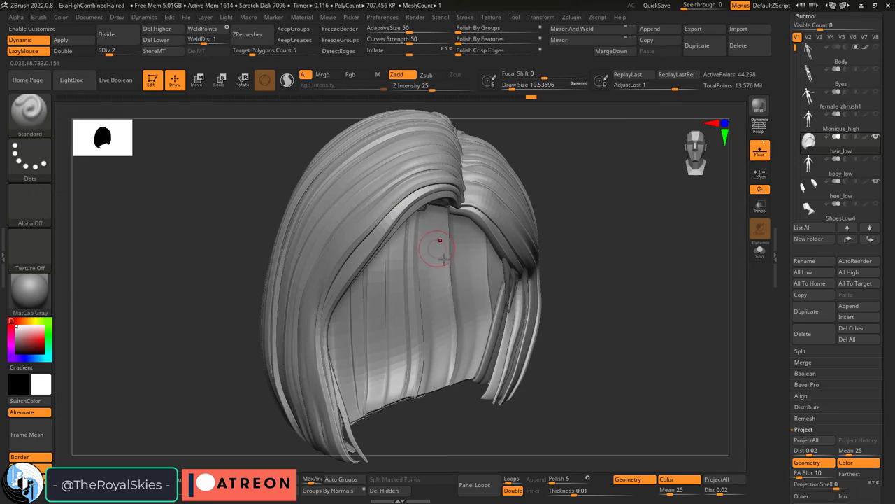
Turn the hair_low bob, unhide and select Monique_high, then frame and orbit the full figure
{"action": "left_click_drag", "start_coordinate": [436, 244], "coordinate": [420, 286]}
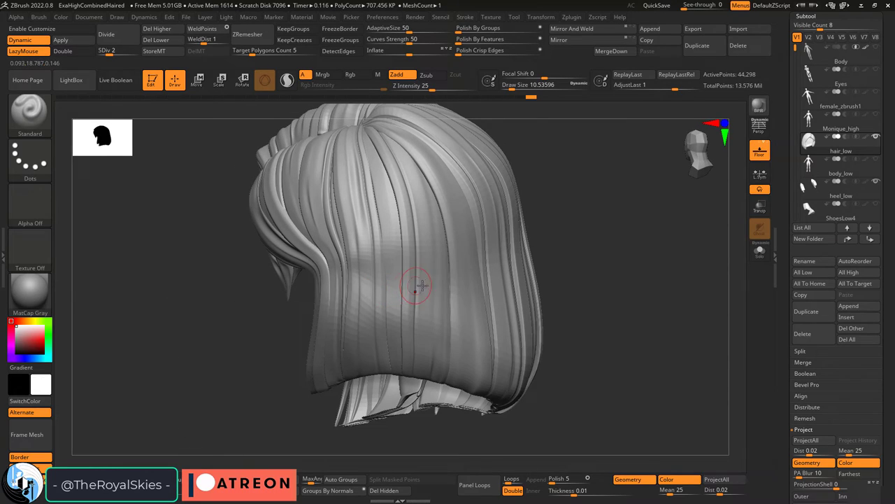
{"action": "left_click_drag", "start_coordinate": [483, 289], "coordinate": [392, 293]}
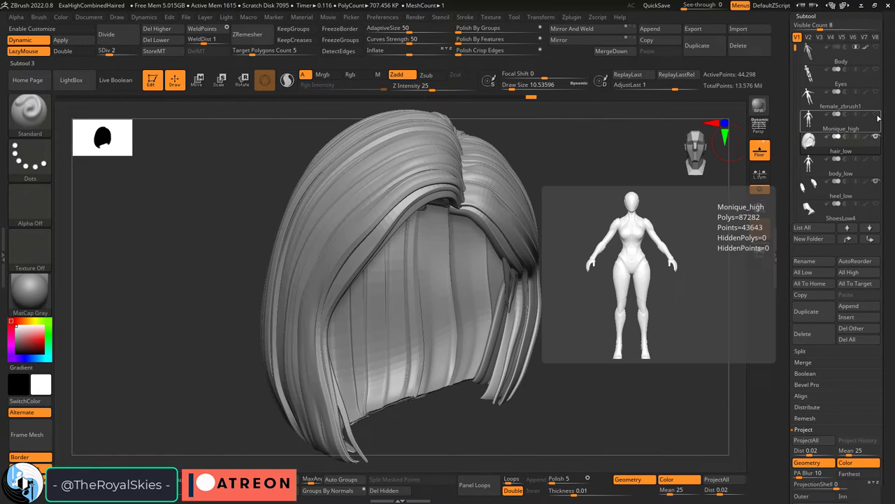
{"action": "left_click", "coordinate": [876, 114]}
{"action": "left_click", "coordinate": [482, 252], "text": "alt"}
{"action": "key", "text": "f"}
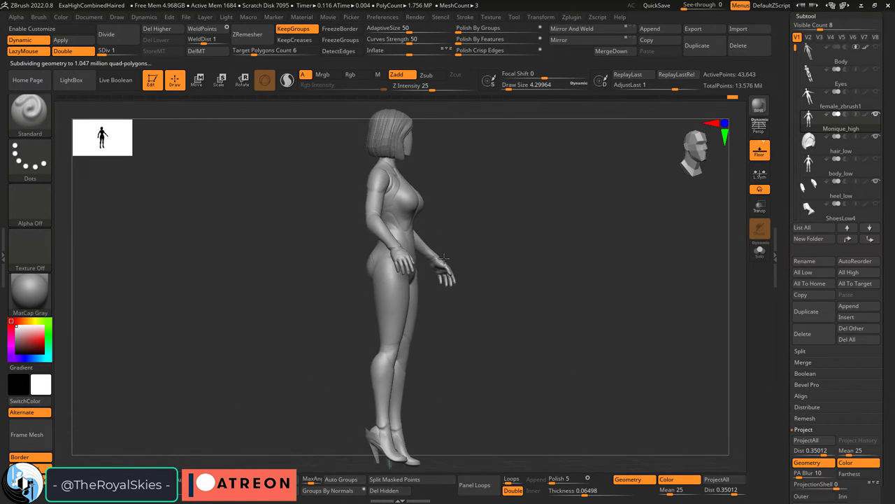
{"action": "left_click_drag", "start_coordinate": [455, 251], "coordinate": [423, 310]}
{"action": "left_click_drag", "start_coordinate": [412, 275], "coordinate": [416, 290]}
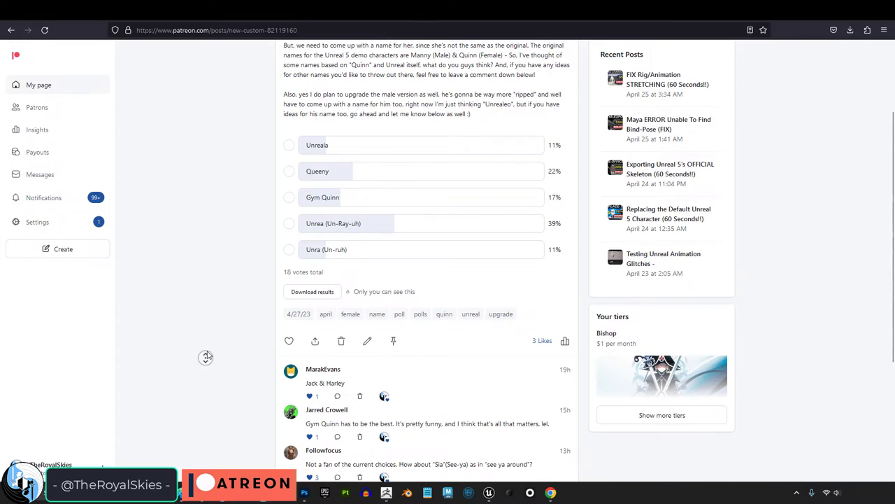
Scroll through the Patreon naming poll, then expand a long comment on the YouTube community post
{"action": "scroll", "coordinate": [203, 356], "scroll_direction": "up", "scroll_amount": 4}
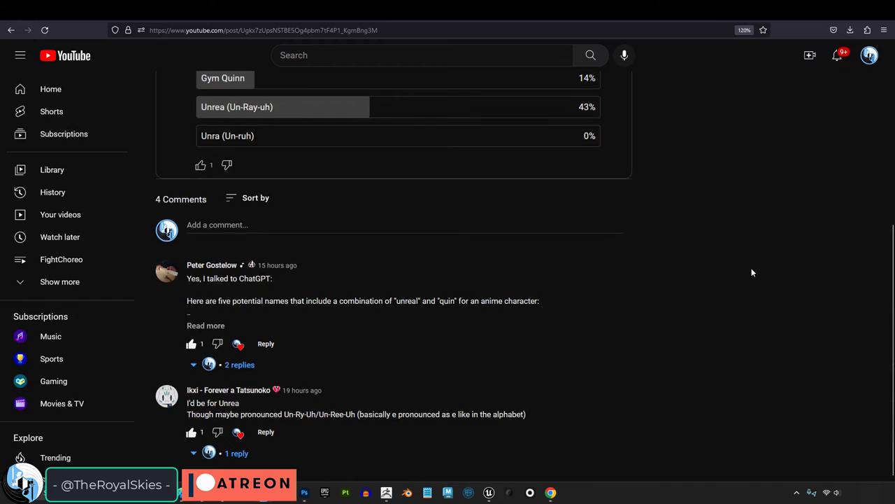
{"action": "scroll", "coordinate": [753, 272], "scroll_direction": "up", "scroll_amount": 4}
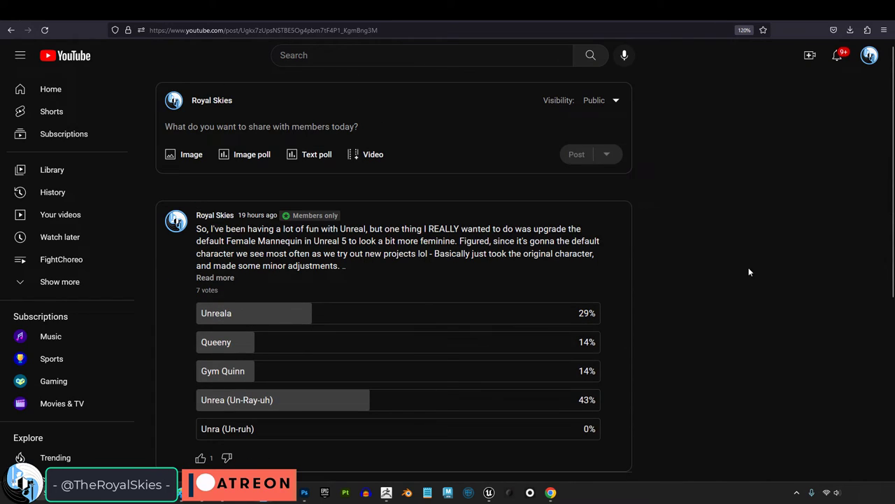
{"action": "scroll", "coordinate": [703, 284], "scroll_direction": "down", "scroll_amount": 5}
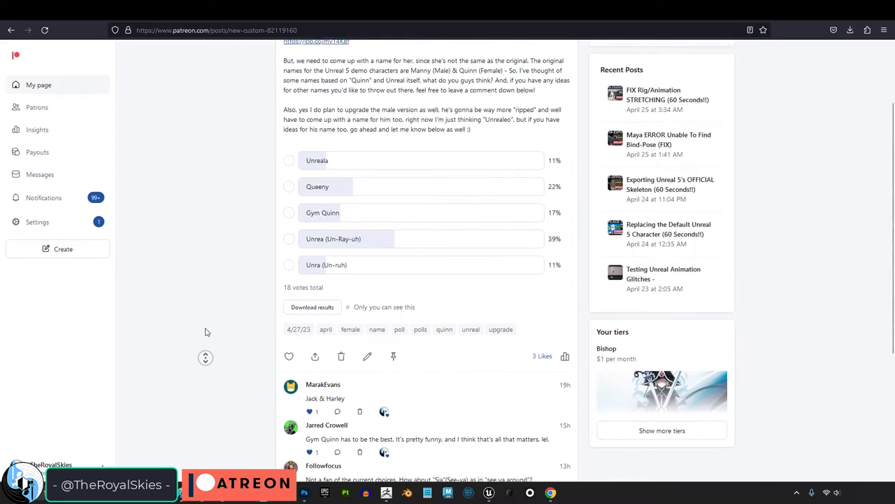
{"action": "scroll", "coordinate": [206, 328], "scroll_direction": "up", "scroll_amount": 2}
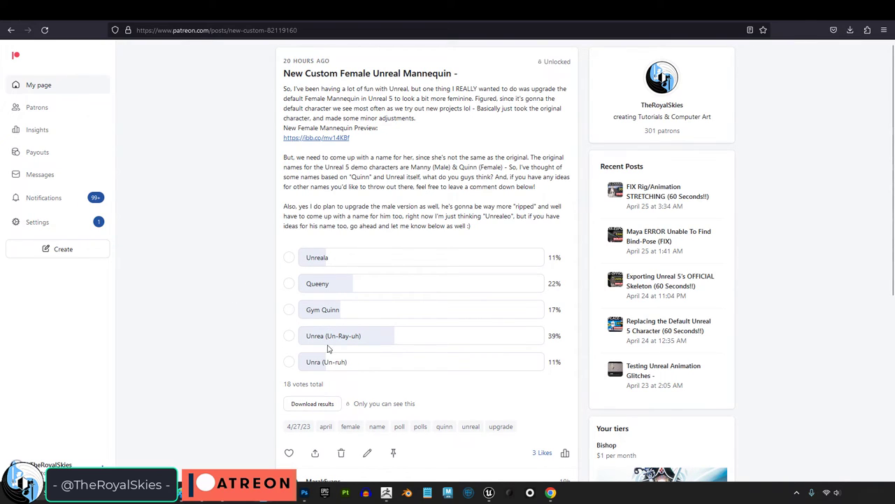
{"action": "middle_click", "coordinate": [780, 225]}
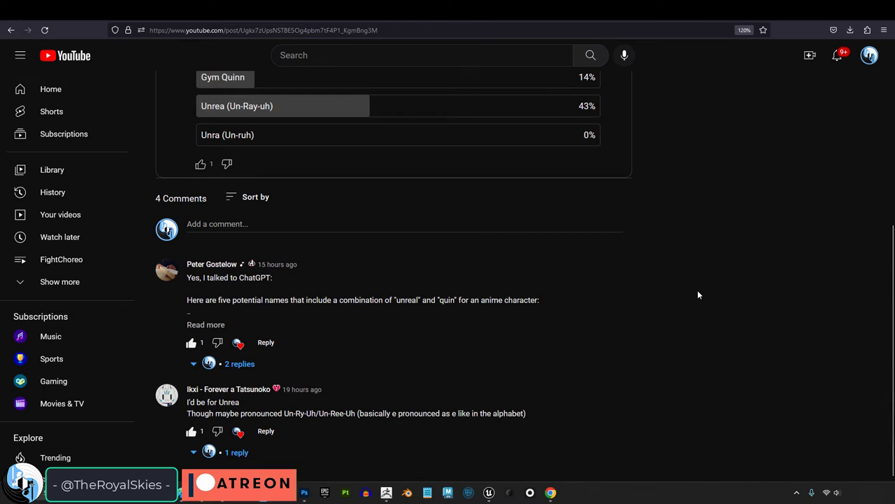
{"action": "left_click", "coordinate": [205, 325]}
{"action": "scroll", "coordinate": [567, 348], "scroll_direction": "down", "scroll_amount": 6}
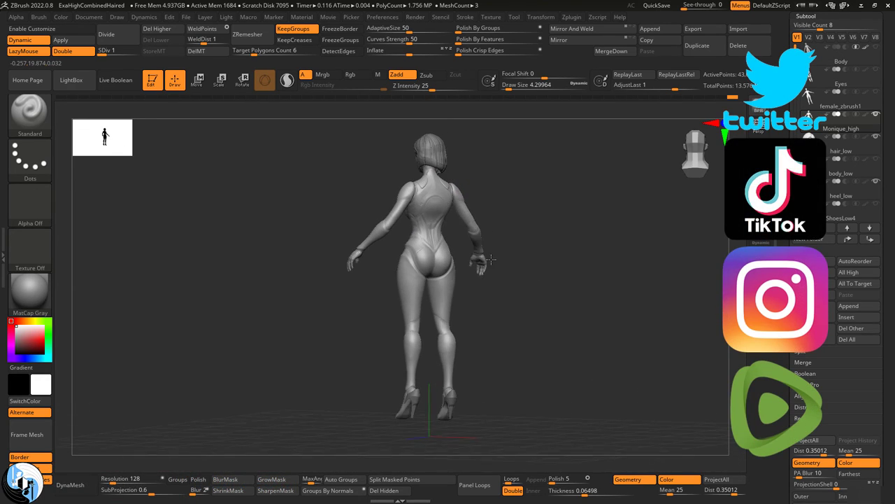
{"action": "mouse_move", "coordinate": [501, 263]}
{"action": "left_mouse_down"}
{"action": "mouse_move", "coordinate": [552, 260]}
{"action": "mouse_move", "coordinate": [517, 257]}
{"action": "left_mouse_up"}
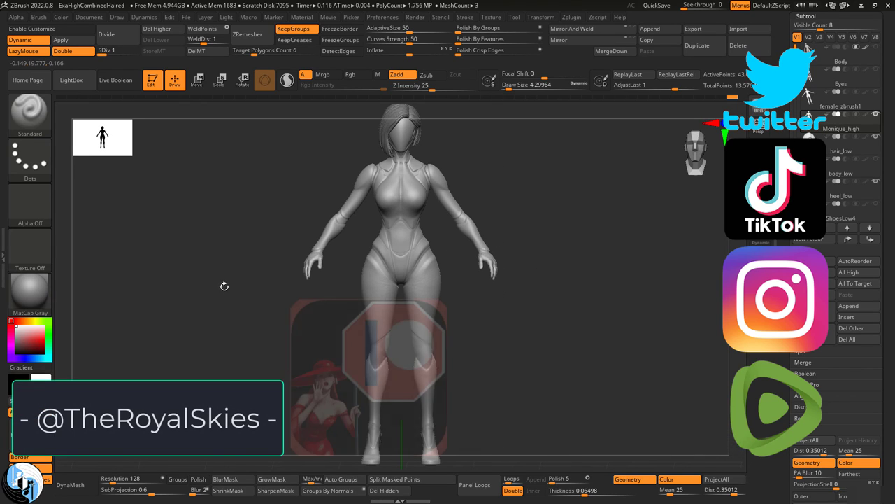